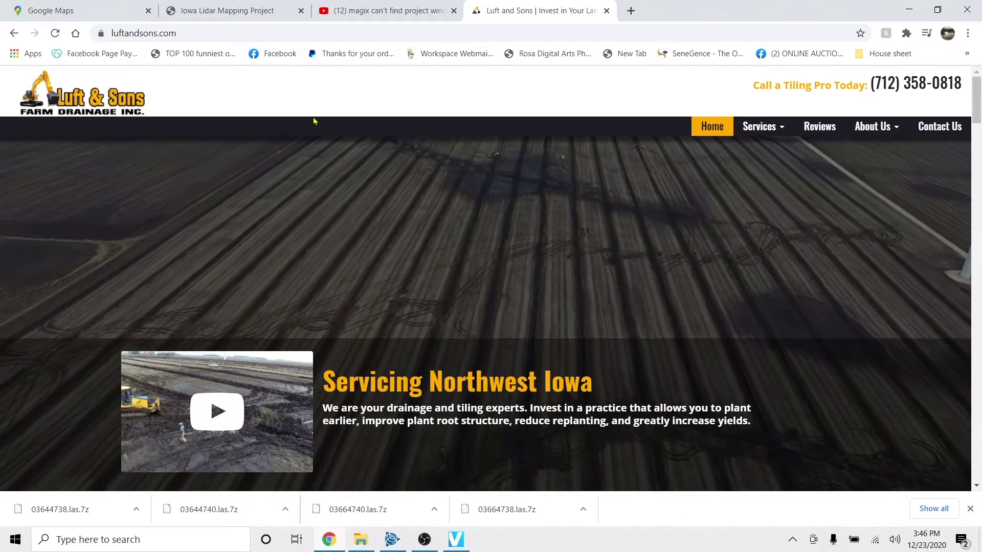
- Reload the Luft and Sons home page and scroll down through it
{"action": "left_click", "coordinate": [55, 32]}
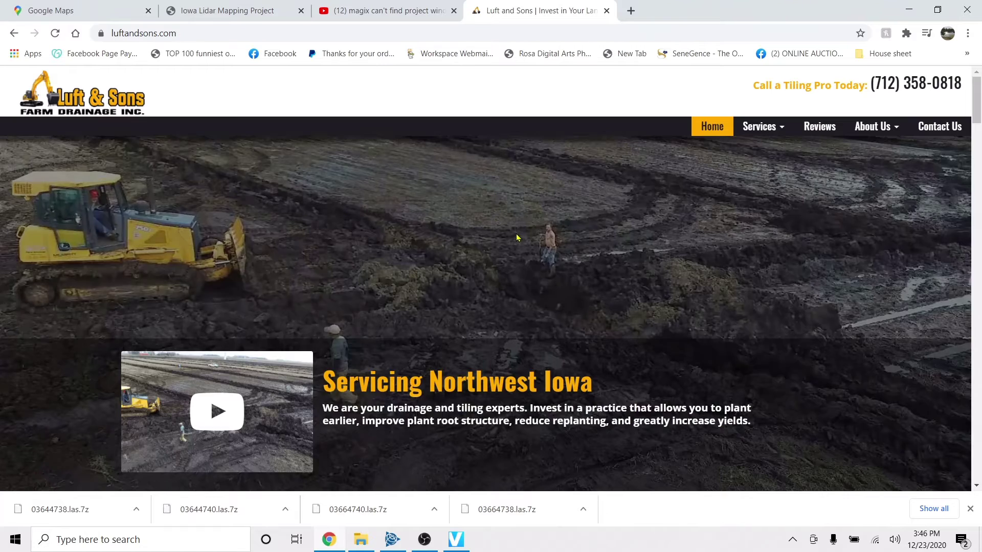
{"action": "scroll", "coordinate": [517, 233], "scroll_direction": "down", "scroll_amount": 4}
{"action": "scroll", "coordinate": [517, 233], "scroll_direction": "down", "scroll_amount": 6}
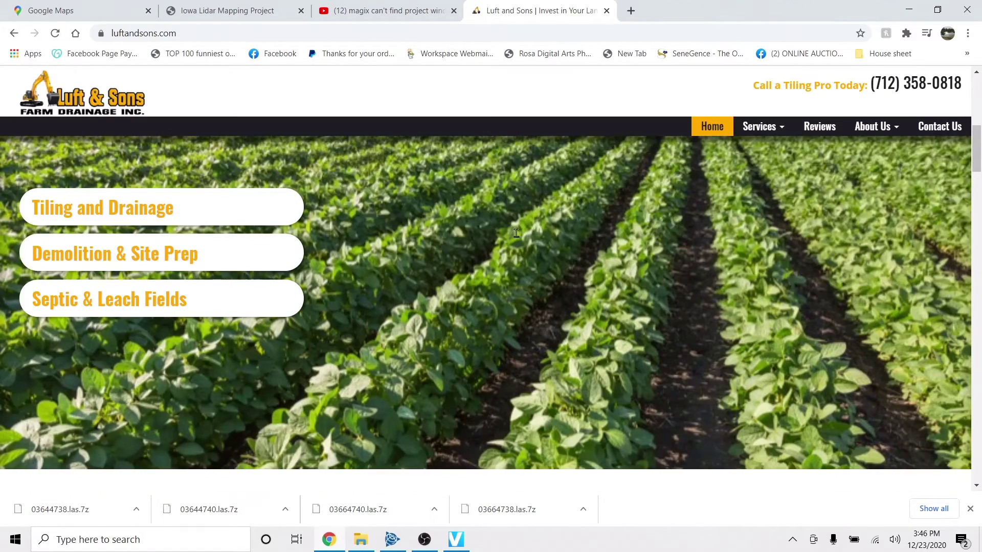
{"action": "scroll", "coordinate": [315, 247], "scroll_direction": "down", "scroll_amount": 7}
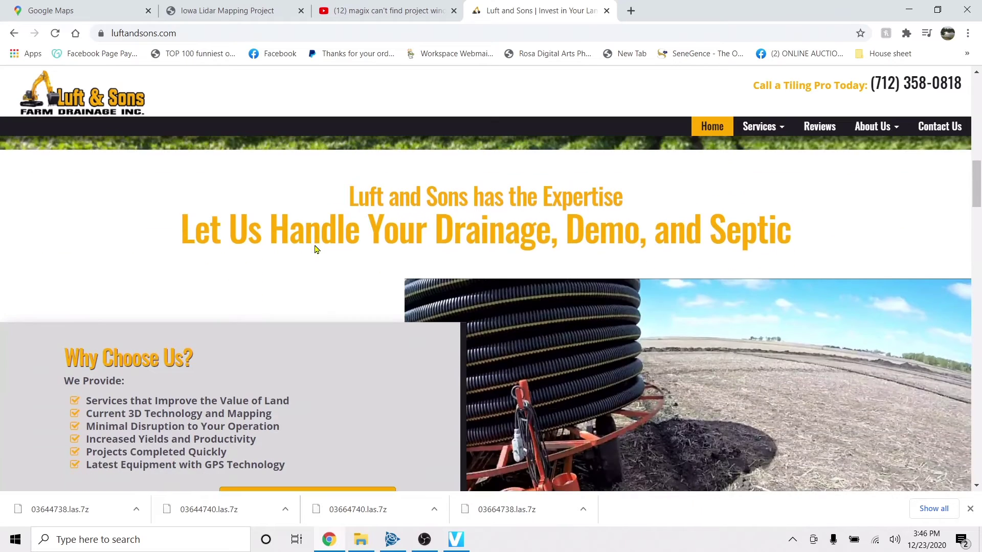
{"action": "scroll", "coordinate": [315, 247], "scroll_direction": "down", "scroll_amount": 9}
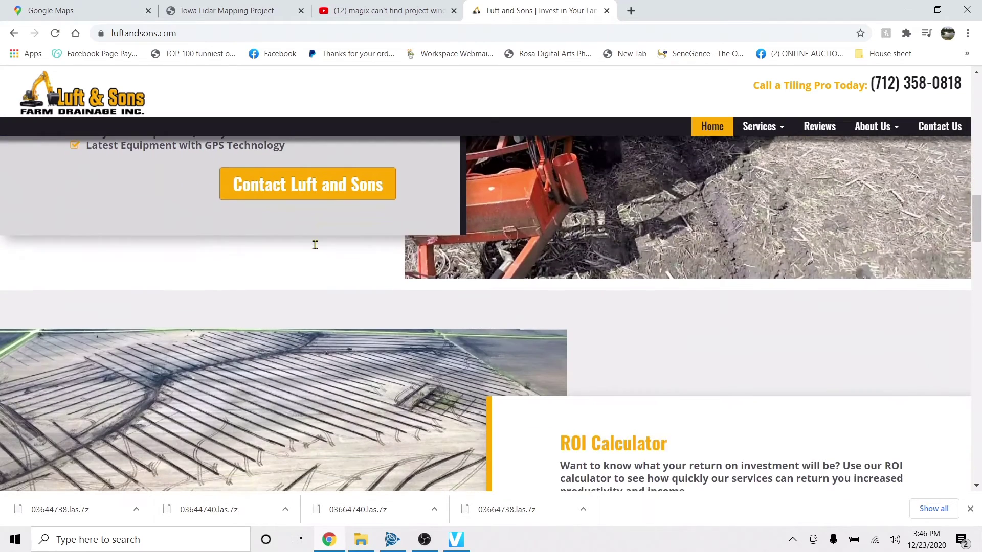
{"action": "scroll", "coordinate": [315, 250], "scroll_direction": "down", "scroll_amount": 6}
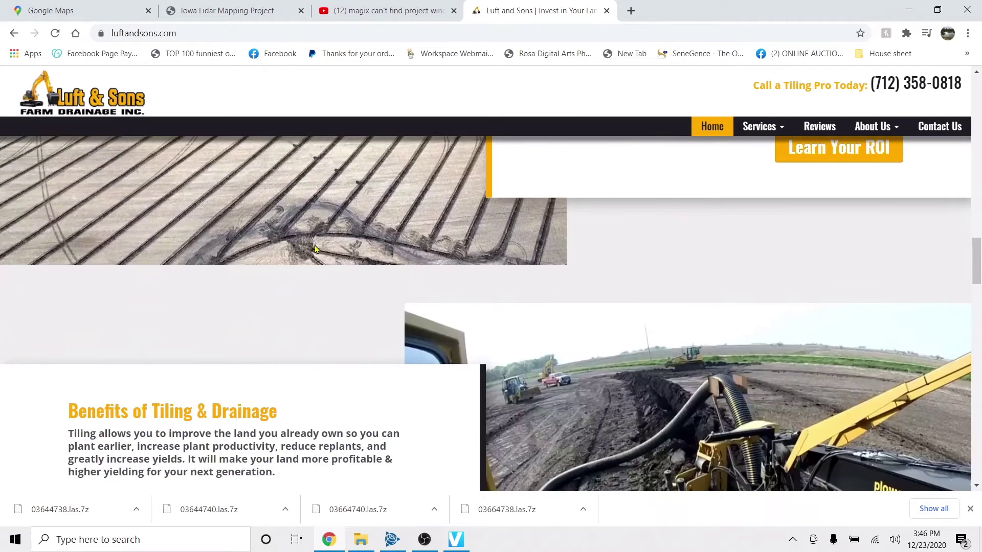
{"action": "scroll", "coordinate": [316, 249], "scroll_direction": "down", "scroll_amount": 12}
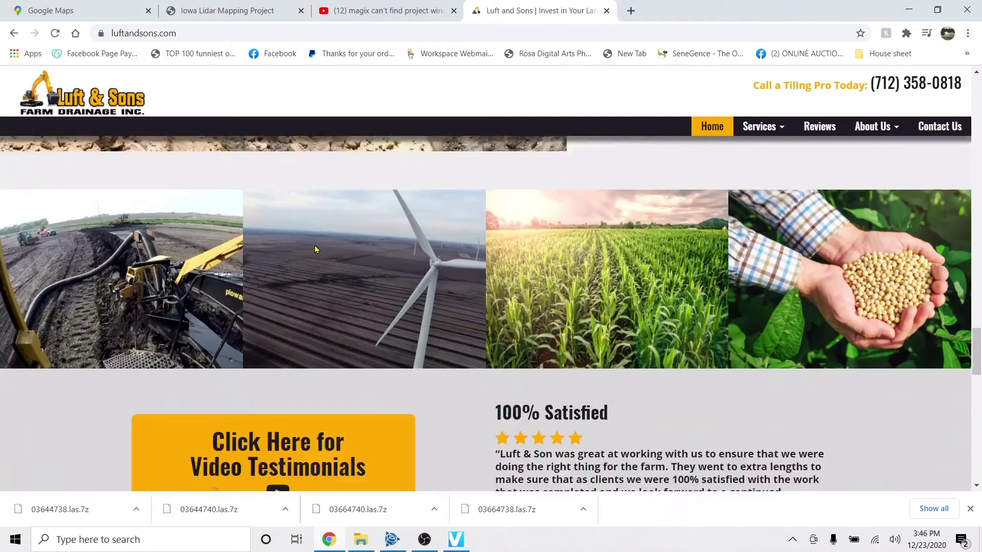
{"action": "scroll", "coordinate": [315, 249], "scroll_direction": "down", "scroll_amount": 1}
{"action": "left_click", "coordinate": [424, 540]}
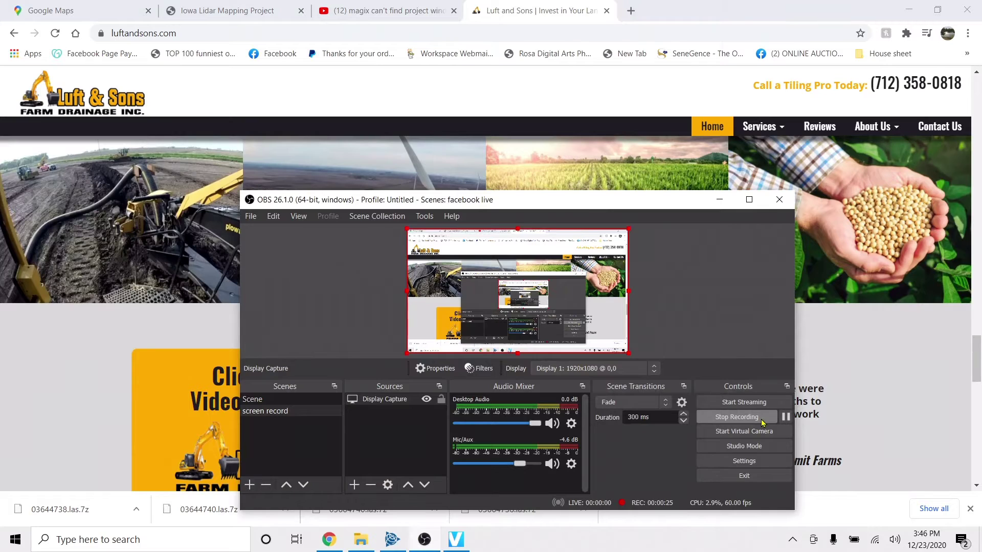
{"action": "left_click", "coordinate": [762, 422]}
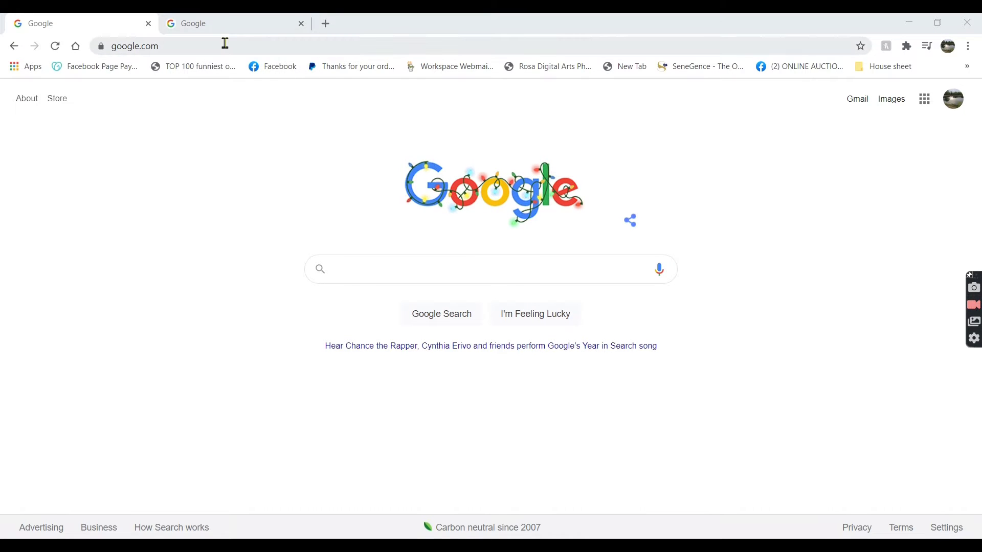
- Search Google for 'maps' and open Google Maps from the results
{"action": "left_click", "coordinate": [364, 273]}
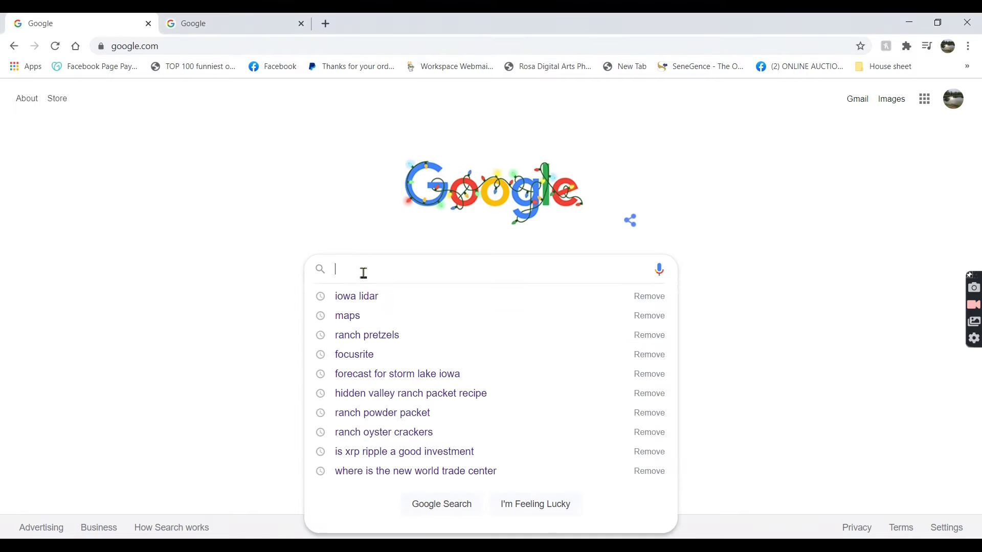
{"action": "type", "text": "m"}
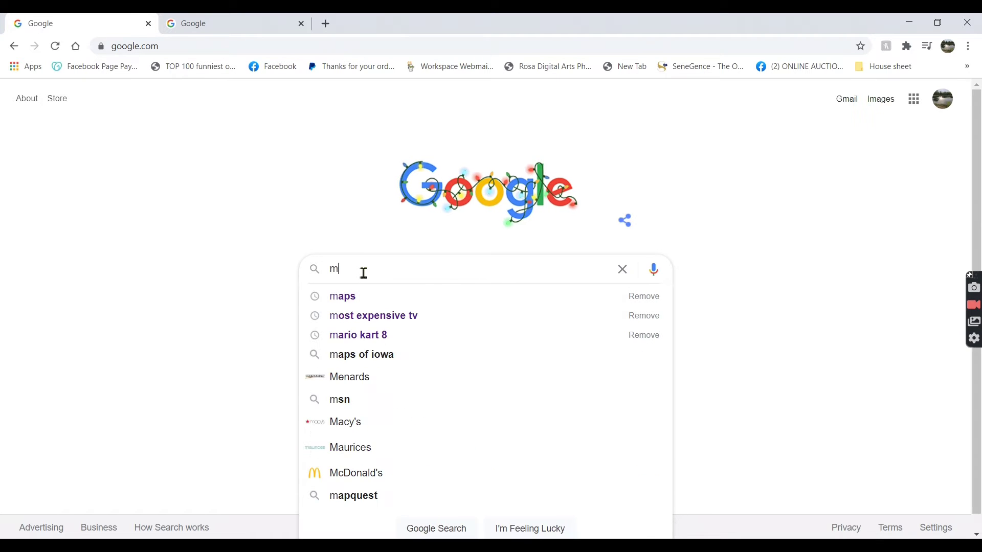
{"action": "type", "text": "aps"}
{"action": "key", "text": "Return"}
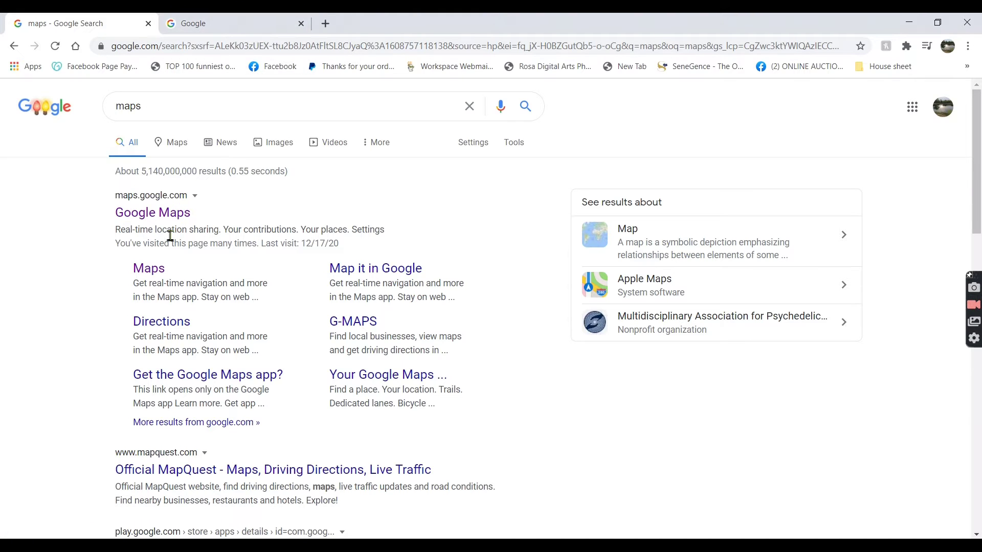
{"action": "left_click", "coordinate": [153, 269]}
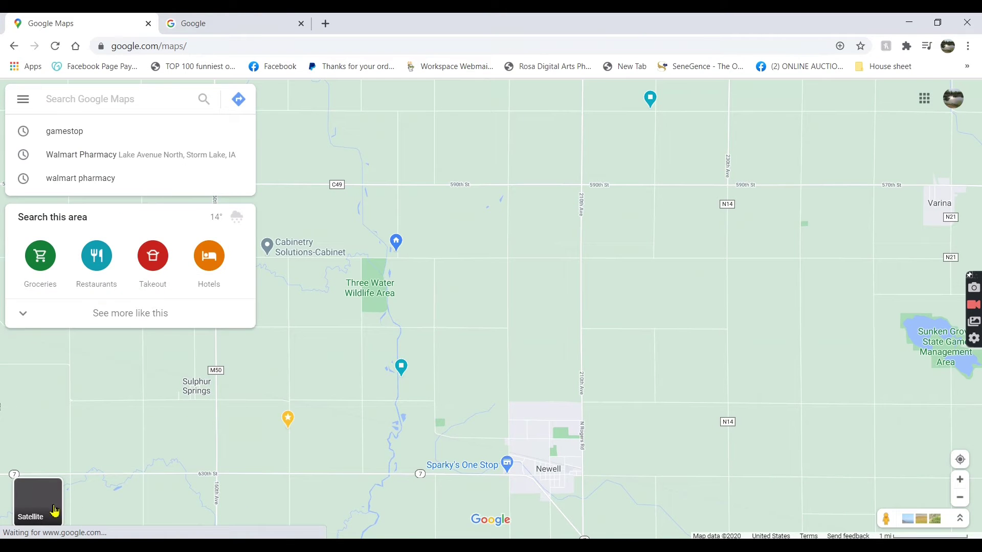
- Show satellite imagery, pan east to the Pocahontas–Rolfe area, then return to the Google page
{"action": "left_click", "coordinate": [54, 510]}
{"action": "left_click_drag", "start_coordinate": [812, 241], "coordinate": [482, 285]}
{"action": "scroll", "coordinate": [584, 266], "scroll_direction": "down", "scroll_amount": 2}
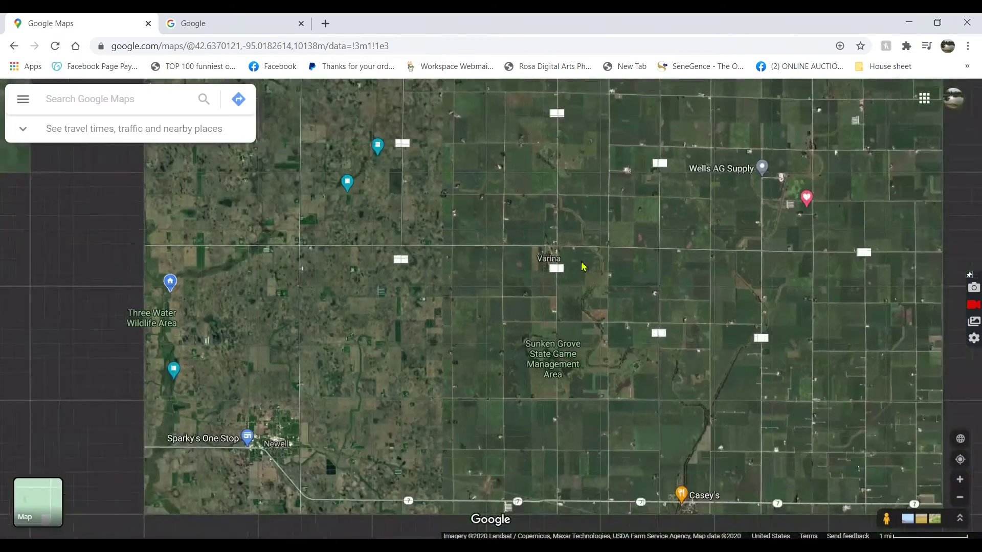
{"action": "left_click_drag", "start_coordinate": [583, 266], "coordinate": [487, 340]}
{"action": "left_click_drag", "start_coordinate": [572, 266], "coordinate": [405, 340]}
{"action": "left_click_drag", "start_coordinate": [571, 177], "coordinate": [405, 305]}
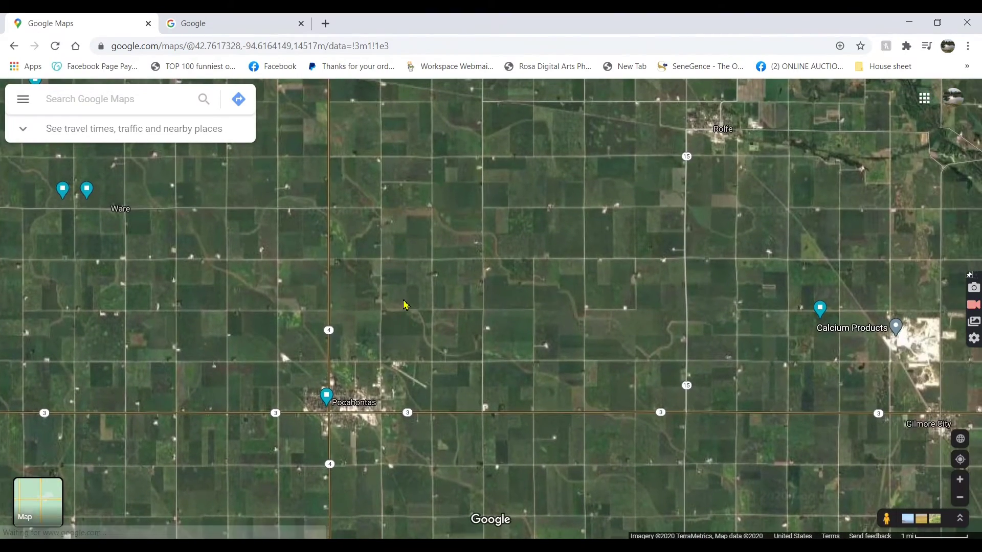
{"action": "left_click_drag", "start_coordinate": [410, 351], "coordinate": [406, 371]}
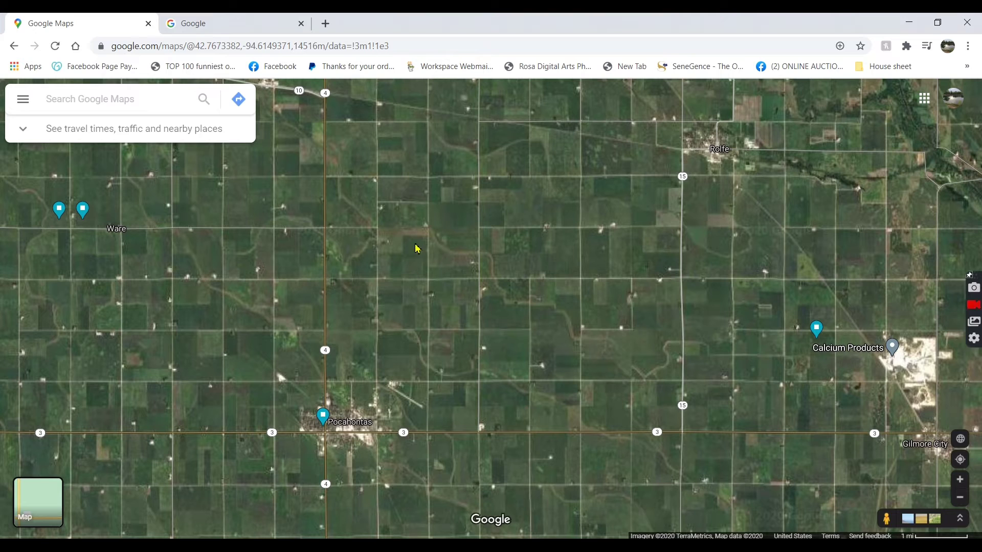
{"action": "left_click", "coordinate": [240, 25]}
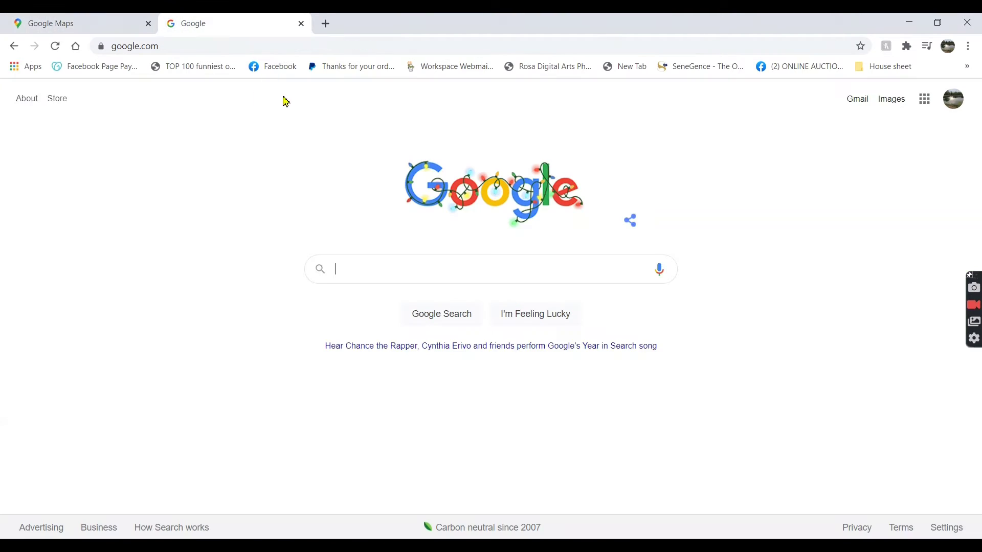
- Re-run the recent 'iowa lidar' search and open the UNI GeoTREE Iowa Lidar Mapping Project page
{"action": "left_click", "coordinate": [359, 274]}
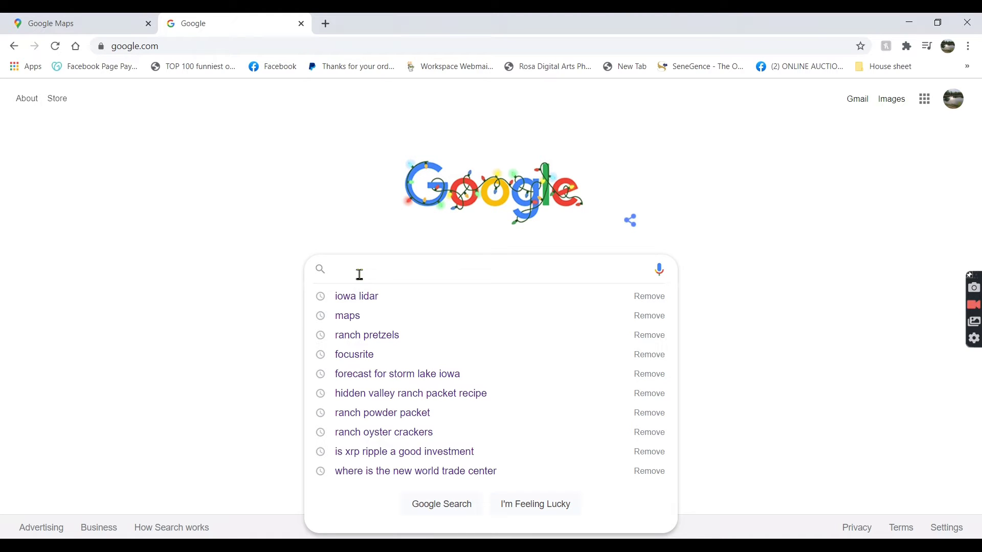
{"action": "left_click", "coordinate": [366, 298]}
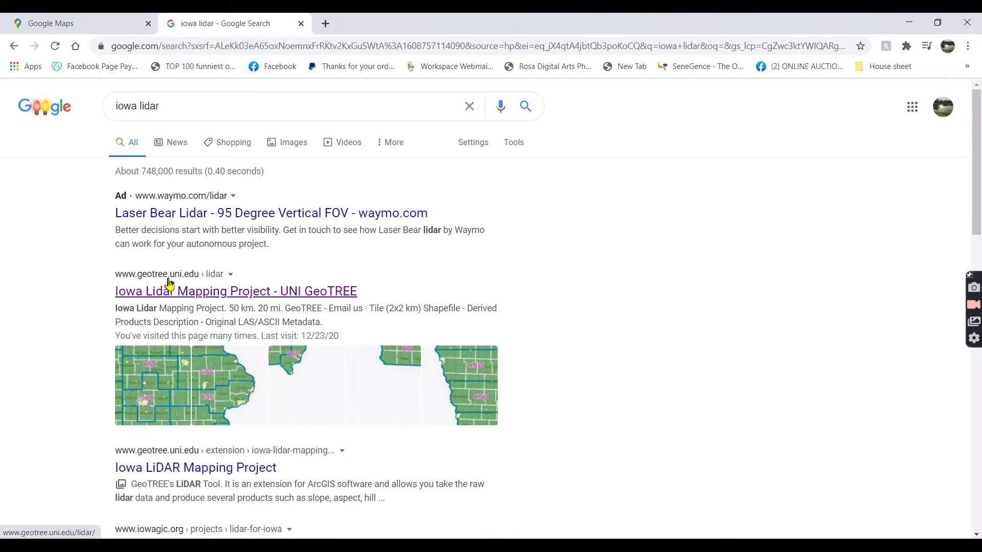
{"action": "left_click", "coordinate": [185, 297]}
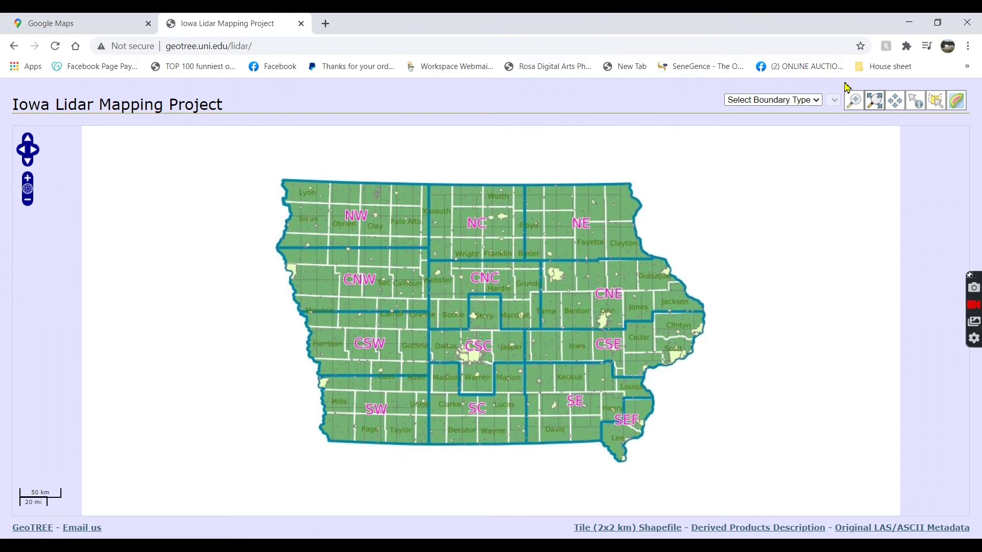
- Zoom the GeoTREE lidar map in on Pocahontas and pan toward fields northeast of town
{"action": "left_click", "coordinate": [854, 105]}
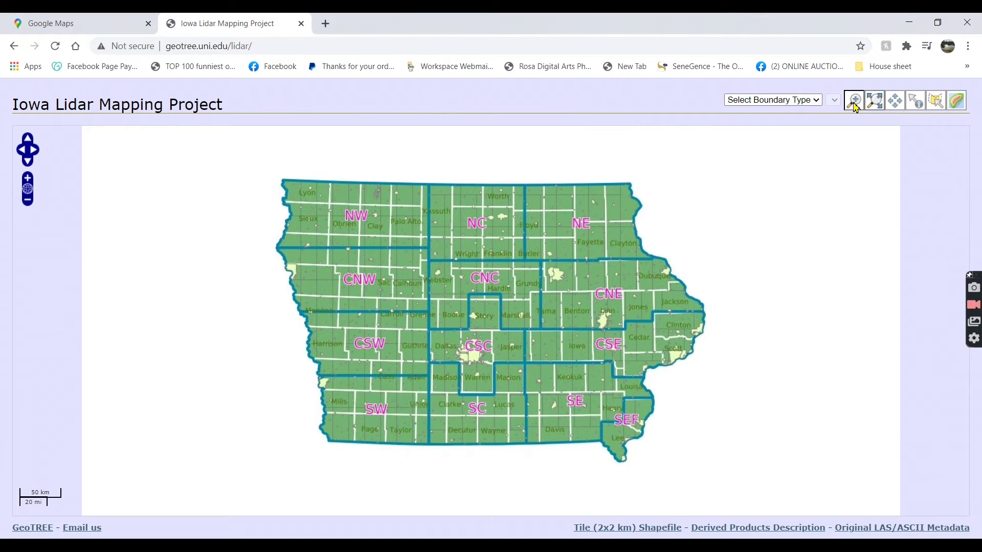
{"action": "left_click", "coordinate": [407, 260]}
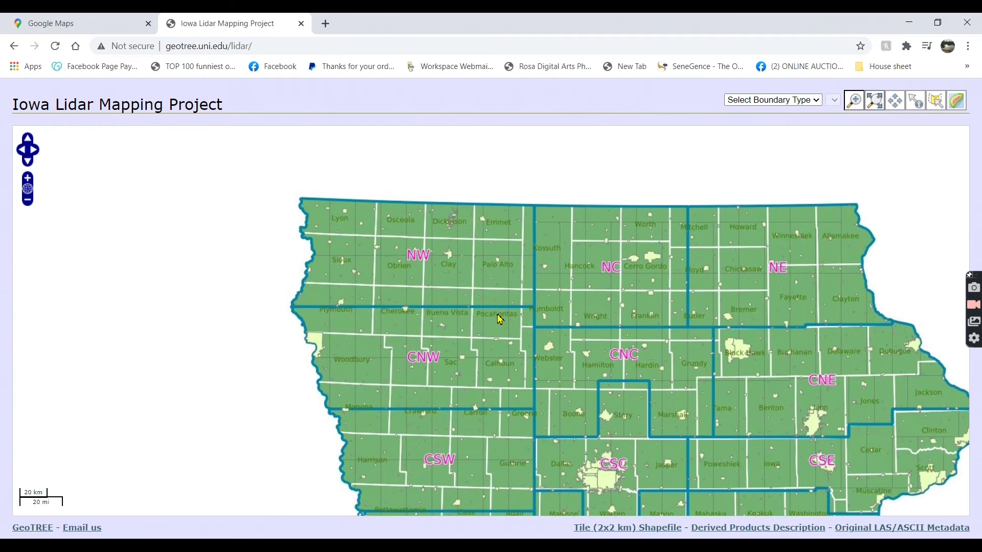
{"action": "left_click", "coordinate": [499, 321]}
{"action": "left_click", "coordinate": [496, 325]}
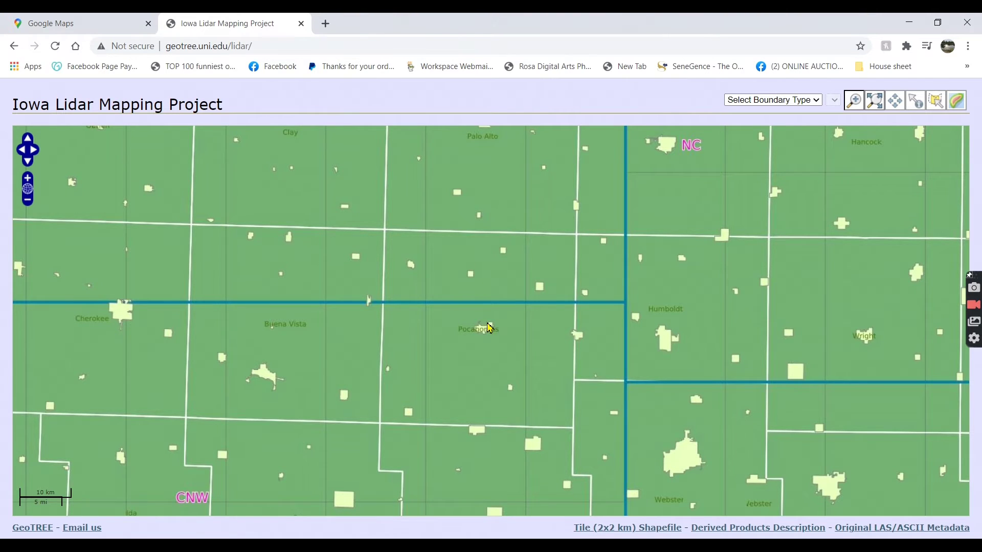
{"action": "scroll", "coordinate": [489, 333], "scroll_direction": "up", "scroll_amount": 2}
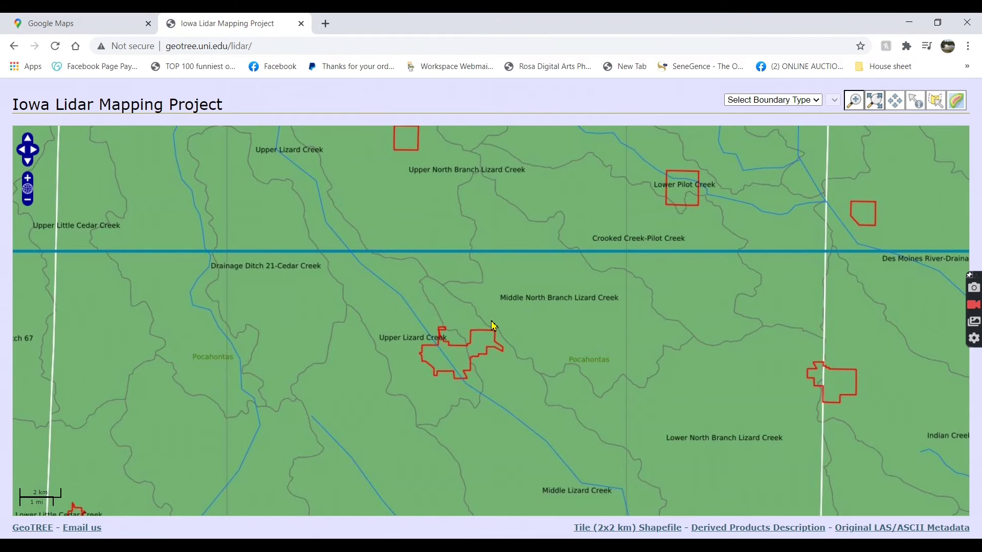
{"action": "scroll", "coordinate": [497, 322], "scroll_direction": "up", "scroll_amount": 1}
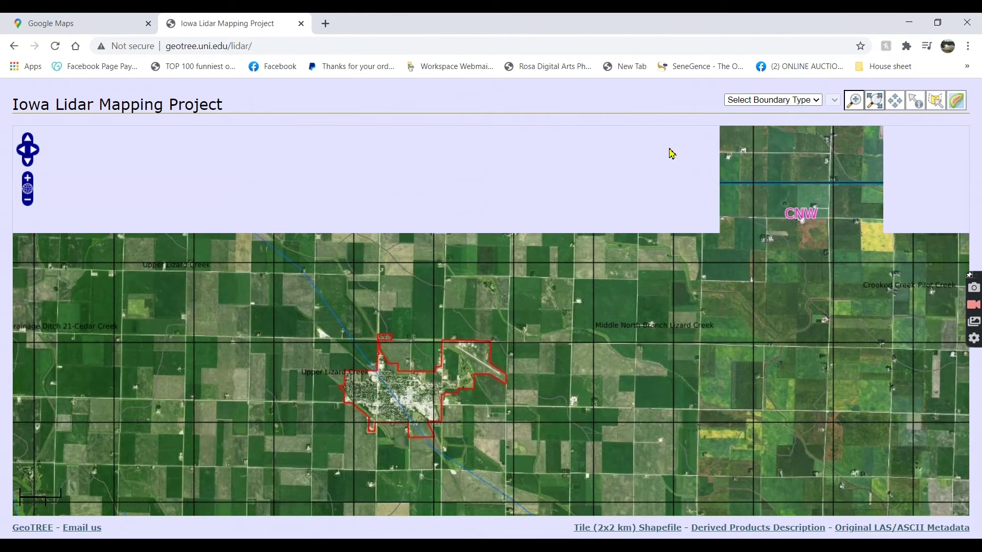
{"action": "left_click", "coordinate": [895, 101]}
{"action": "left_click_drag", "start_coordinate": [581, 283], "coordinate": [480, 342]}
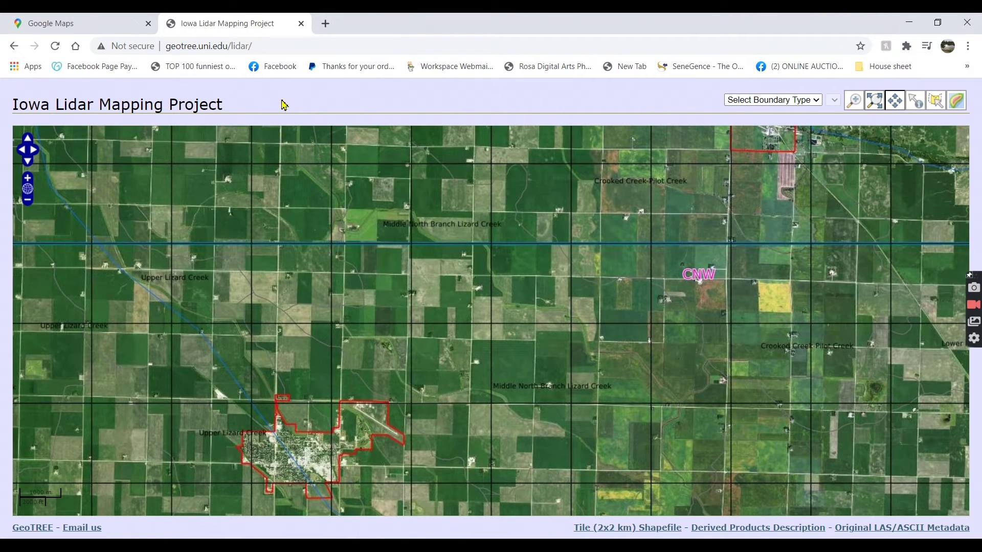
- Zoom Google Maps to Luft and Sons Farm Drainage north of Pocahontas, then return to the lidar map
{"action": "left_click", "coordinate": [83, 24]}
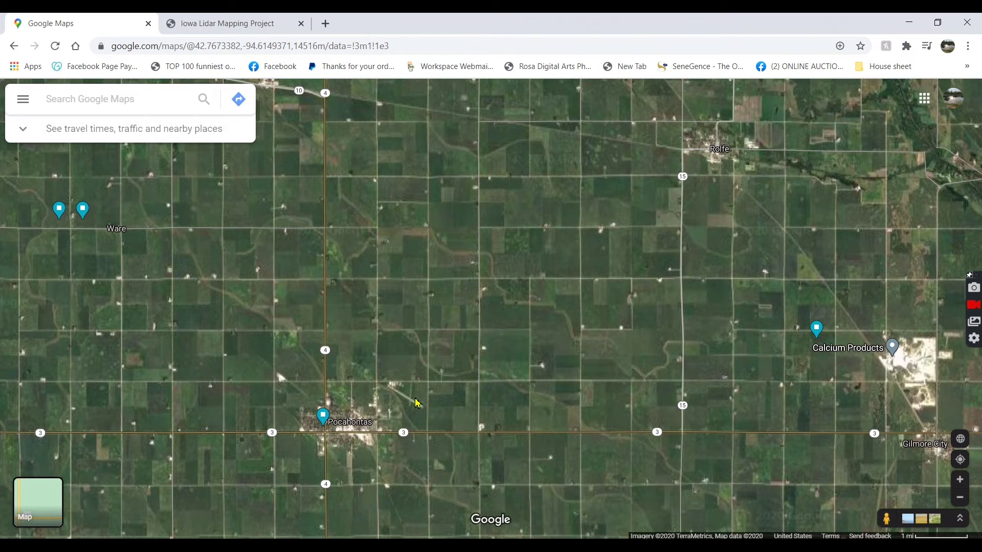
{"action": "scroll", "coordinate": [419, 315], "scroll_direction": "up", "scroll_amount": 2}
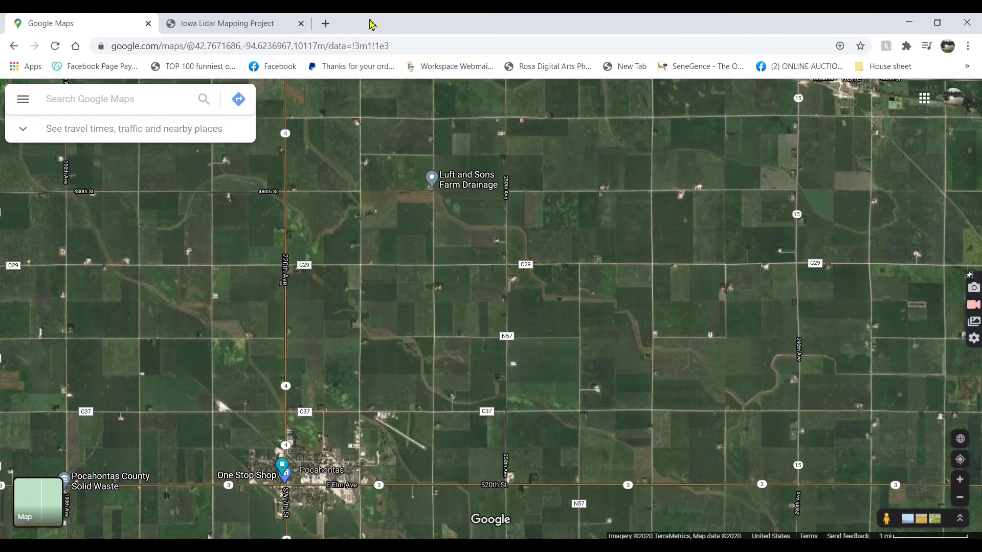
{"action": "left_click", "coordinate": [256, 24]}
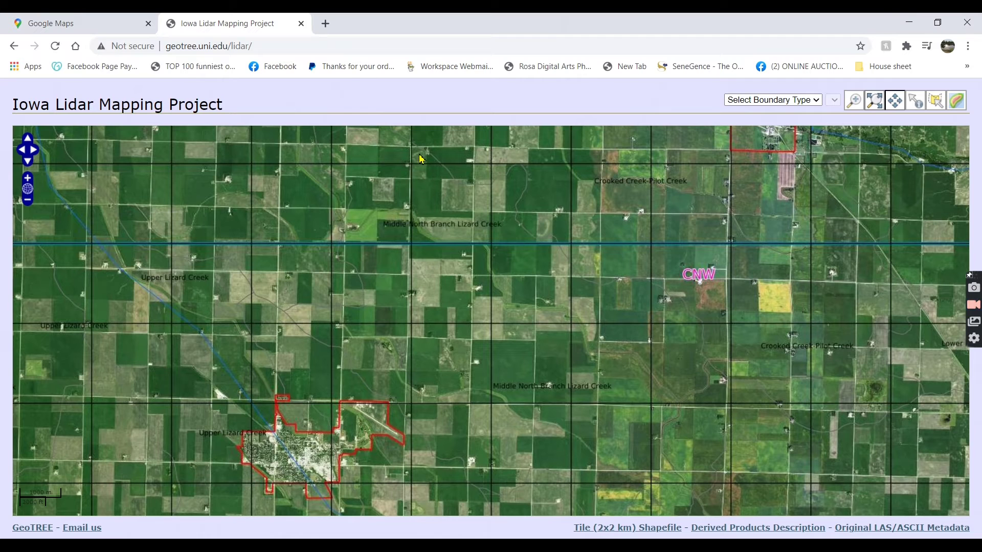
- Pan the lidar map north and zoom in until the tile labels appear
{"action": "left_click_drag", "start_coordinate": [392, 137], "coordinate": [420, 286]}
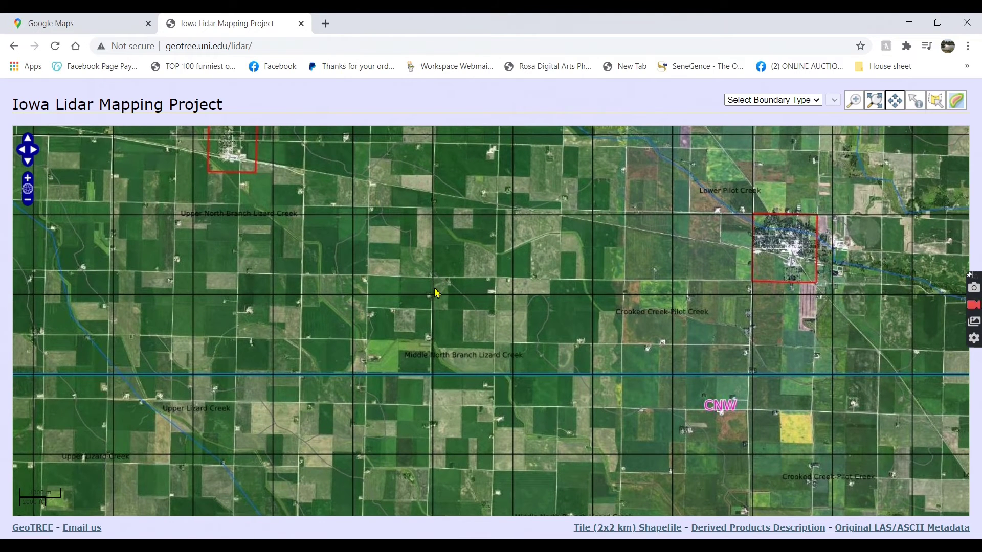
{"action": "left_click", "coordinate": [857, 105]}
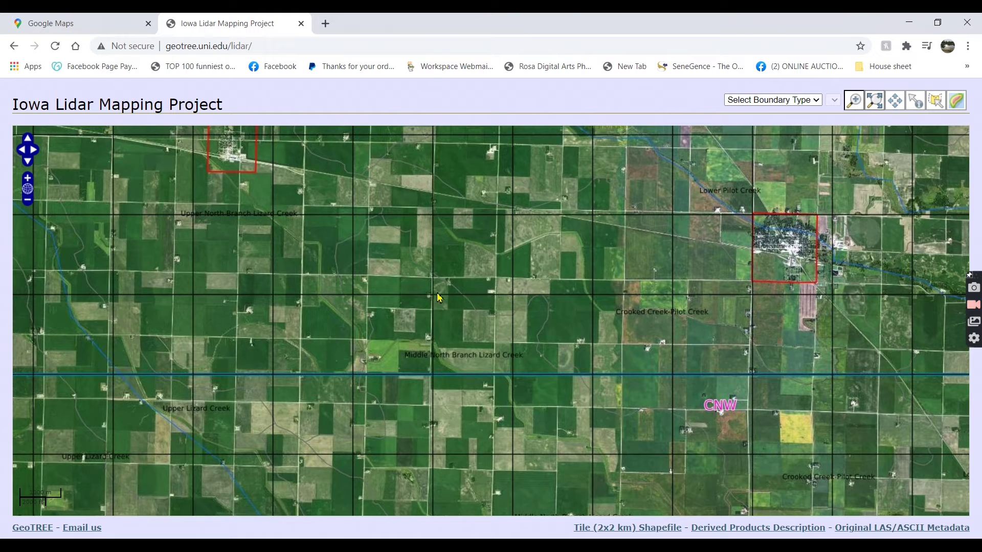
{"action": "left_click", "coordinate": [438, 297]}
{"action": "left_click", "coordinate": [502, 325]}
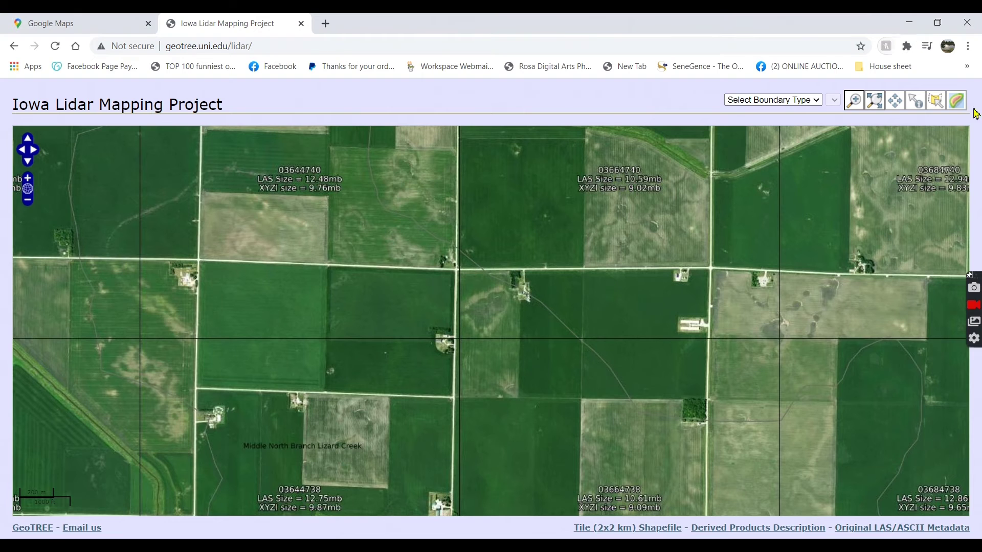
- Box-zoom into the fields by Middle North Branch Lizard Creek, tiles 03664740 and 03664738, ready to identify
{"action": "left_click", "coordinate": [916, 102]}
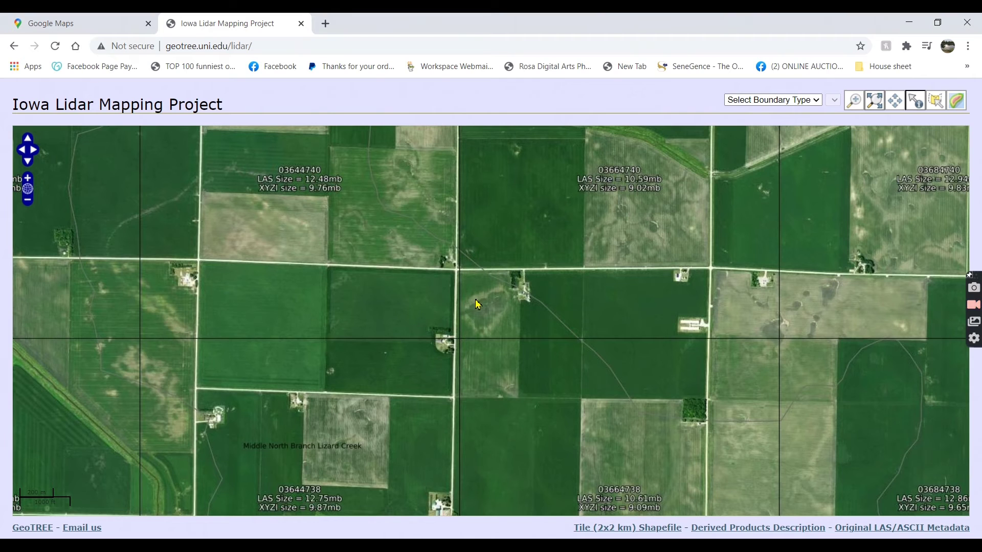
{"action": "left_click", "coordinate": [847, 106]}
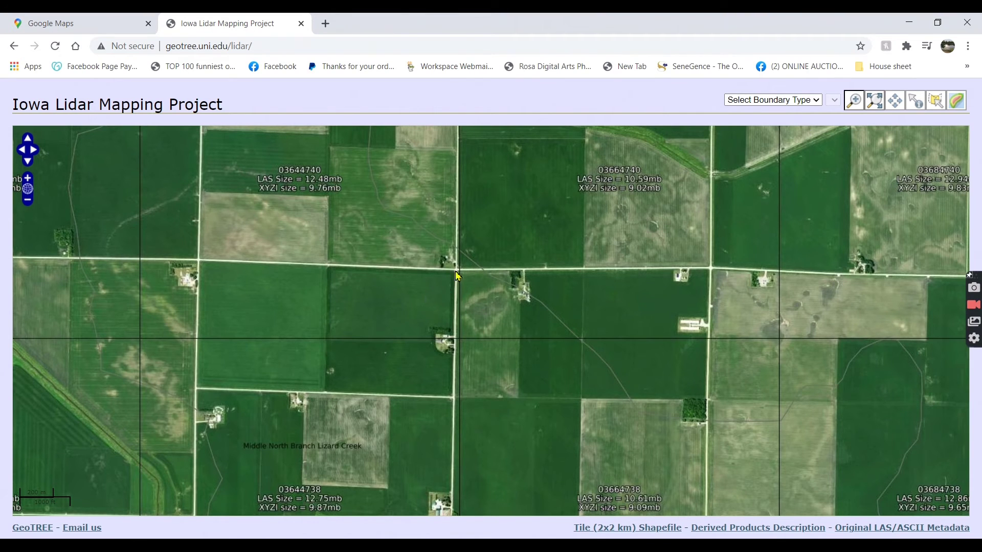
{"action": "left_click_drag", "start_coordinate": [464, 281], "coordinate": [519, 399]}
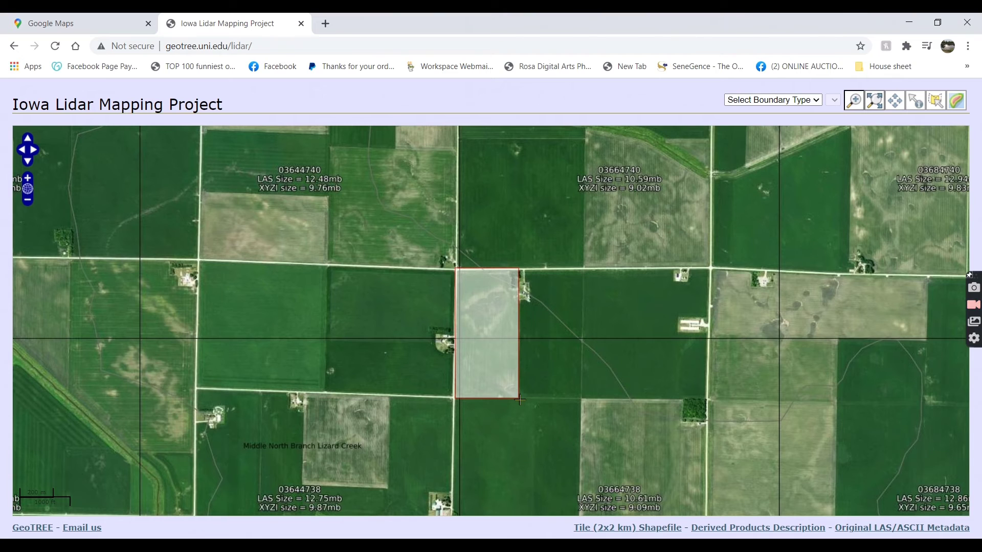
{"action": "left_click_drag", "start_coordinate": [519, 399], "coordinate": [520, 400]}
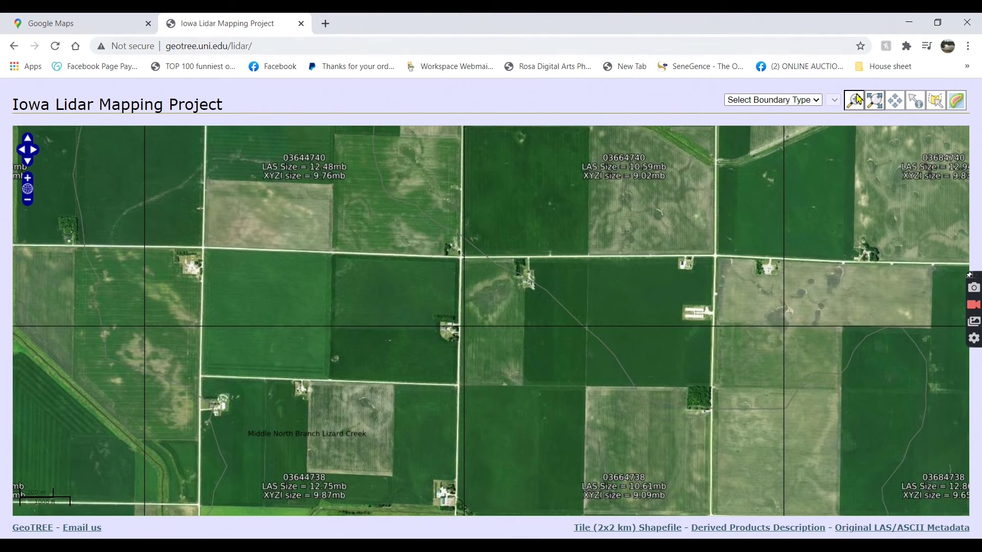
{"action": "left_click", "coordinate": [916, 101]}
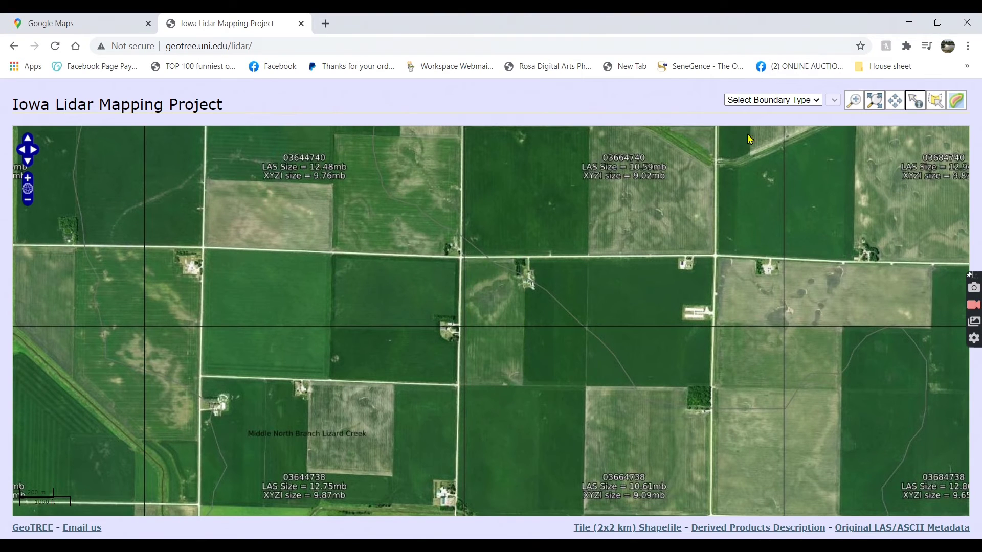
- Download the LAS archives for tiles 03664738, 03664740, 03644740 and 03644738 using Identify
{"action": "left_click", "coordinate": [495, 366]}
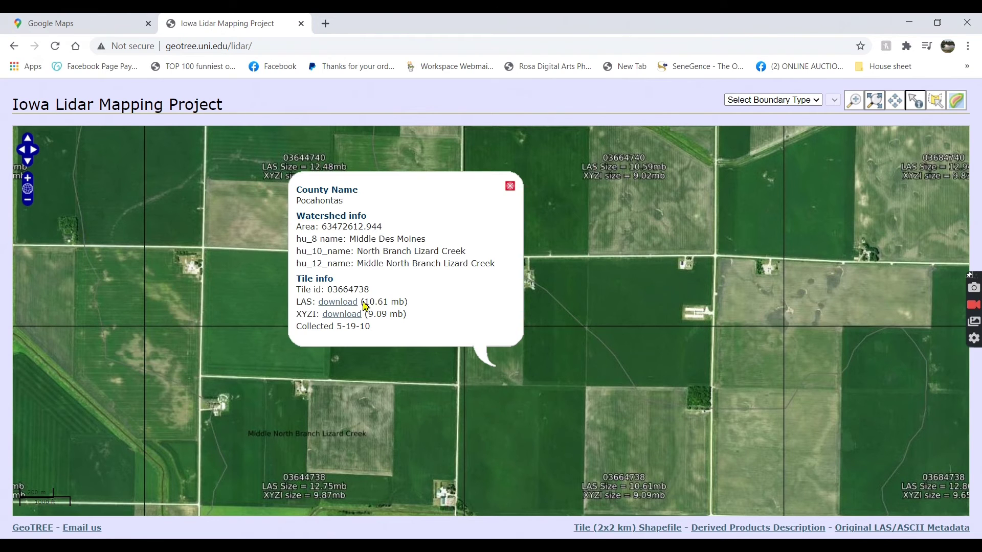
{"action": "left_click", "coordinate": [349, 307]}
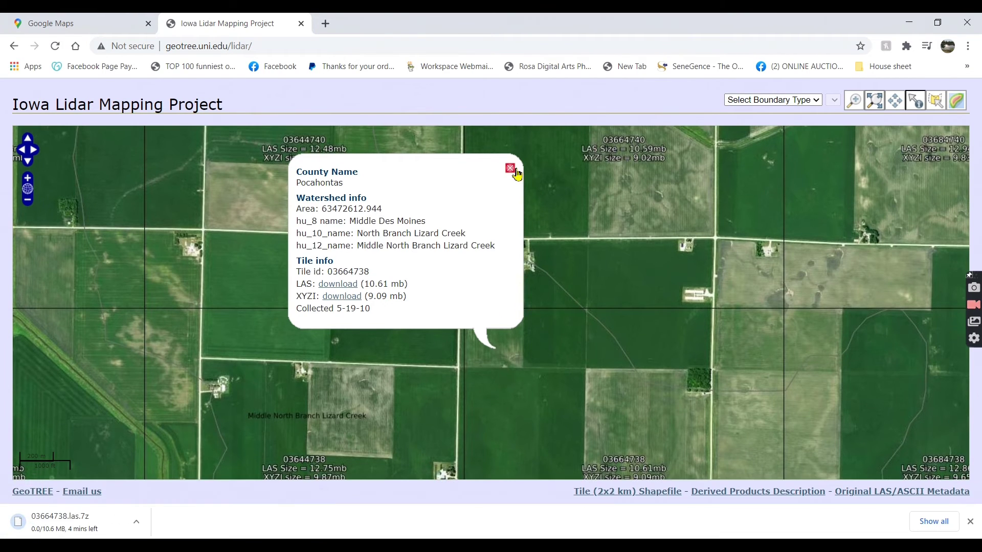
{"action": "left_click", "coordinate": [511, 168]}
{"action": "left_click", "coordinate": [492, 269]}
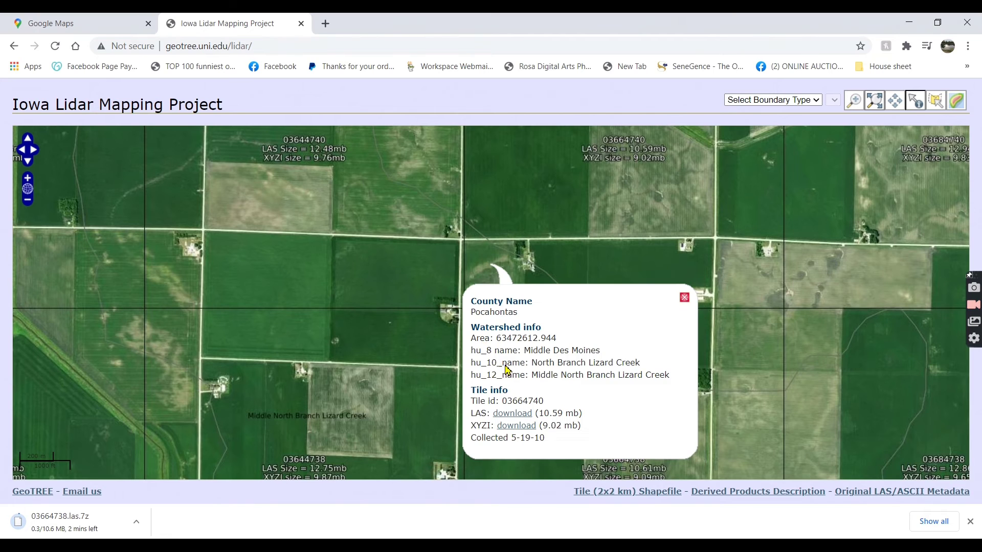
{"action": "left_click", "coordinate": [514, 416]}
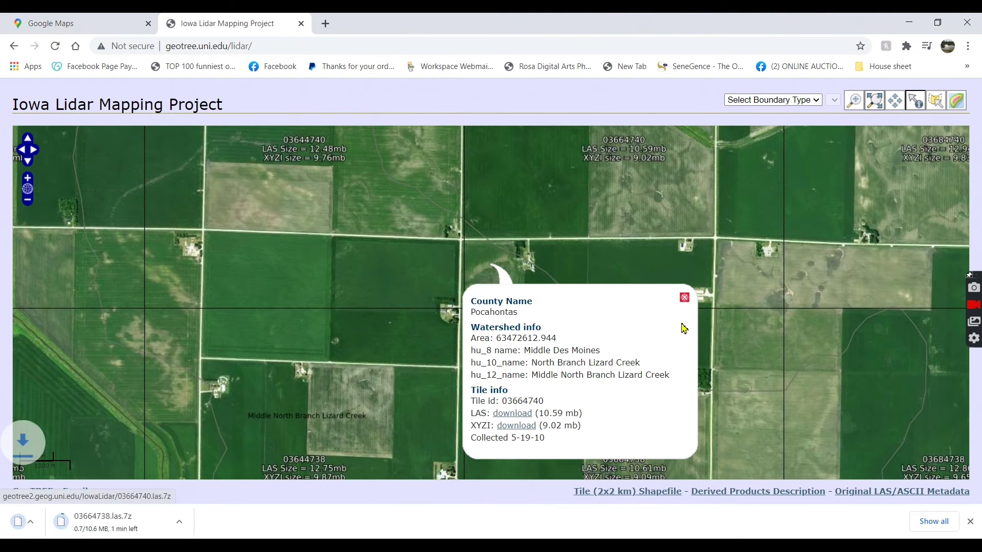
{"action": "left_click", "coordinate": [684, 297]}
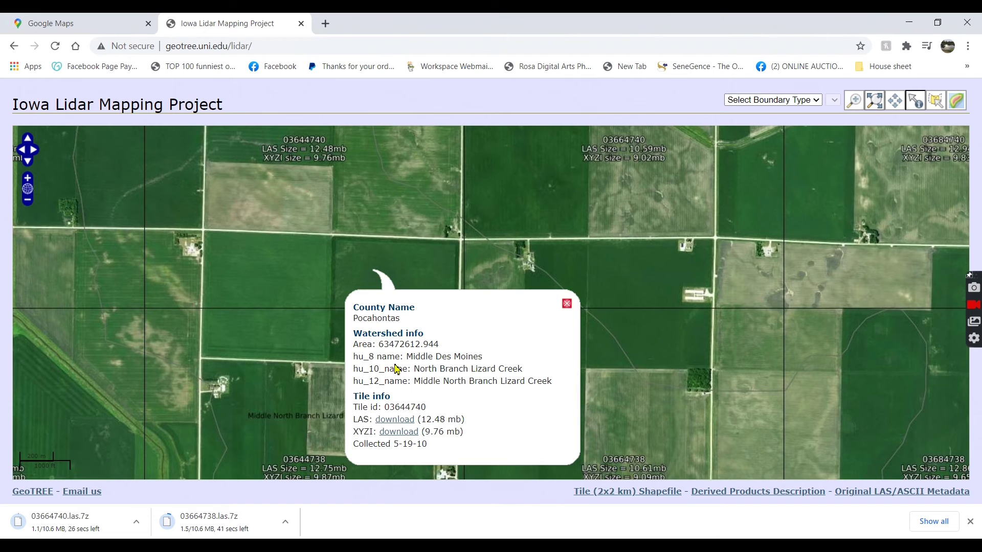
{"action": "left_click", "coordinate": [566, 304]}
{"action": "left_click", "coordinate": [390, 345]}
{"action": "left_click", "coordinate": [422, 281]}
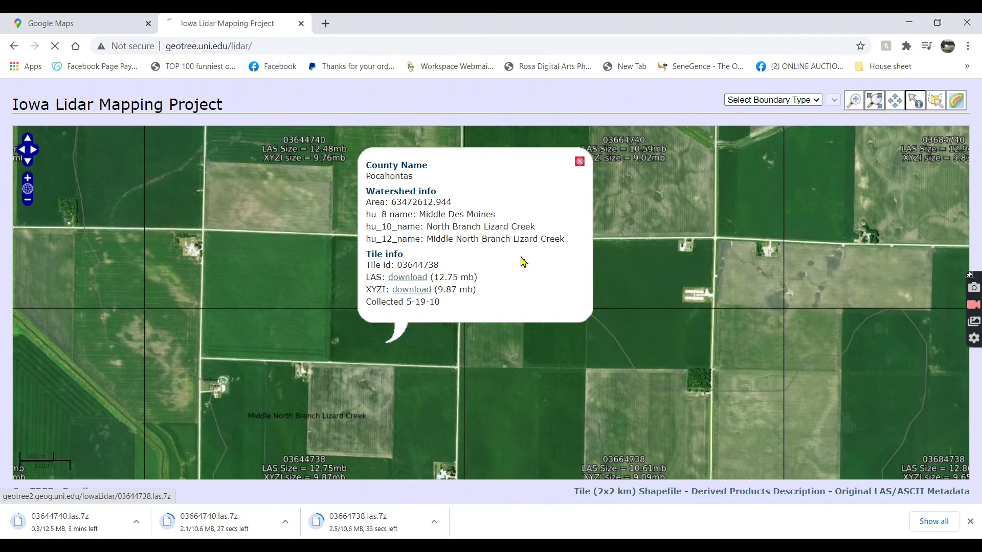
{"action": "left_click", "coordinate": [579, 162]}
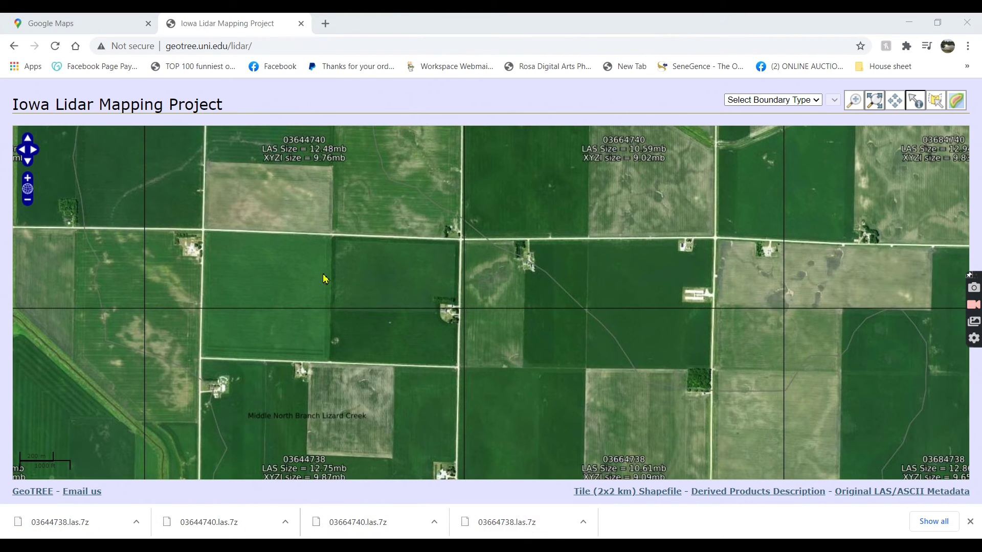
- Show the downloads in File Explorer, cut the four .las.7z archives, and go to Desktop
{"action": "left_click", "coordinate": [583, 521]}
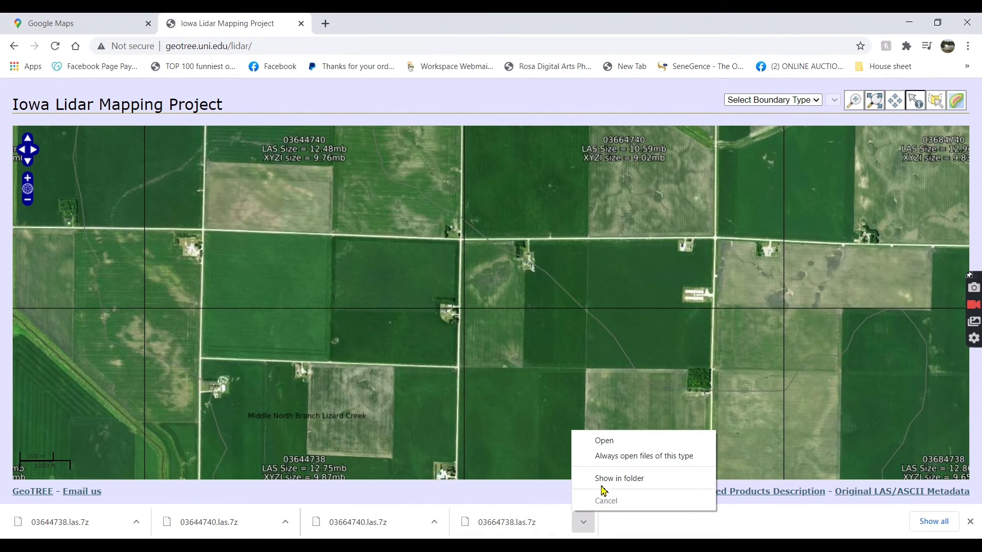
{"action": "left_click", "coordinate": [603, 486]}
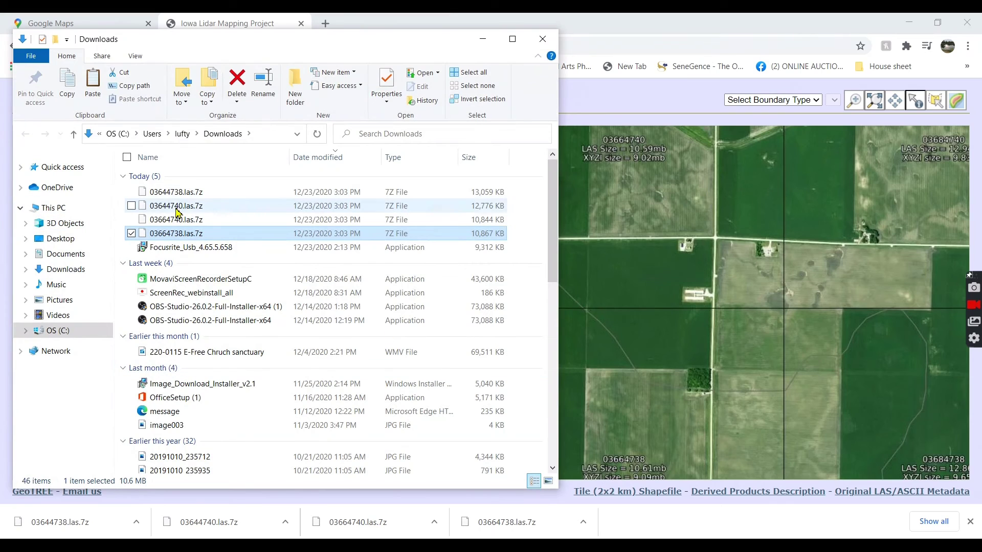
{"action": "left_click_drag", "start_coordinate": [220, 193], "coordinate": [159, 237]}
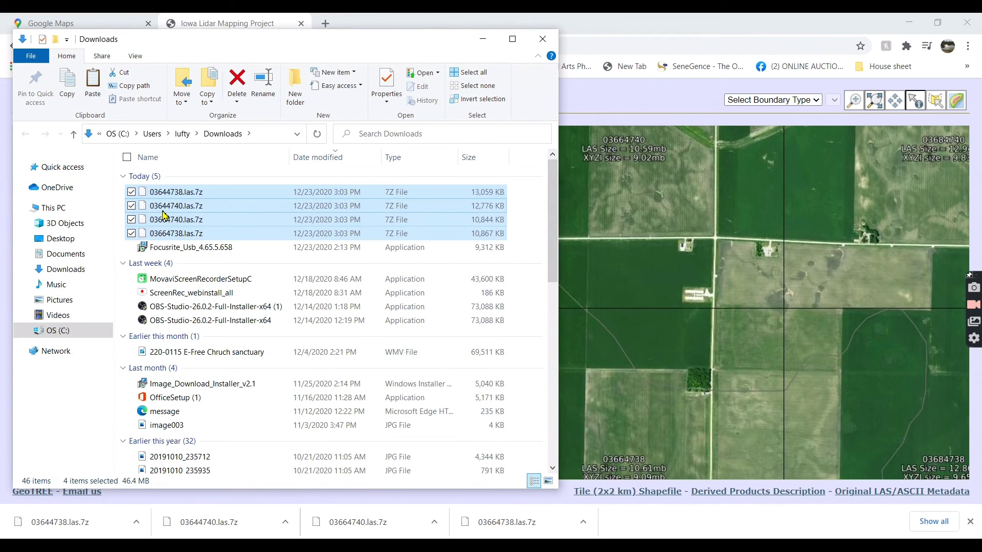
{"action": "right_click", "coordinate": [162, 220]}
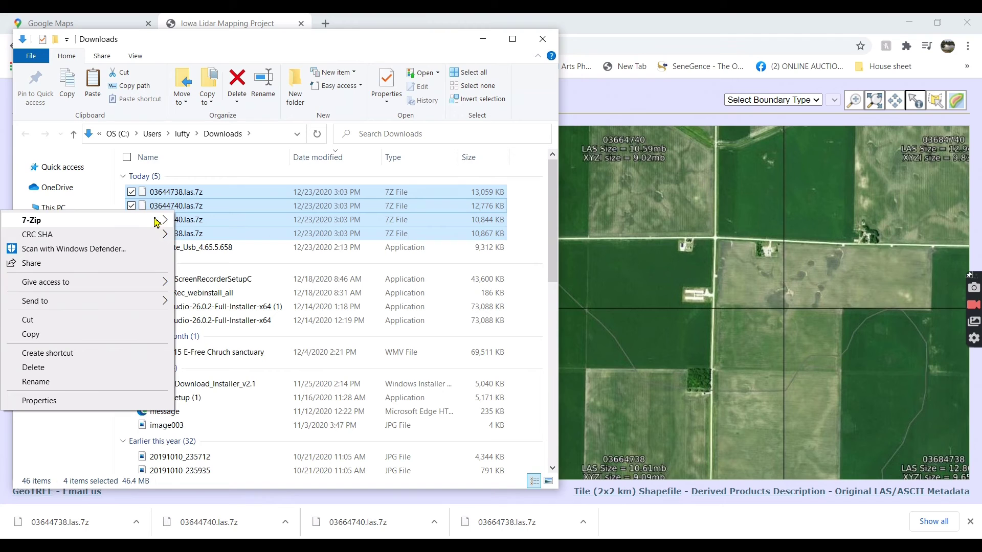
{"action": "left_click", "coordinate": [92, 320]}
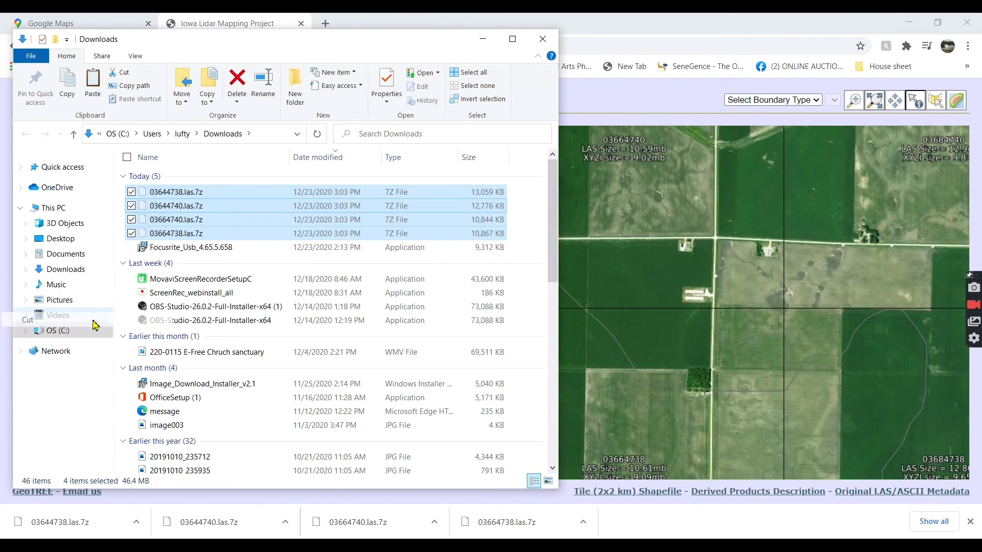
{"action": "left_click", "coordinate": [61, 238]}
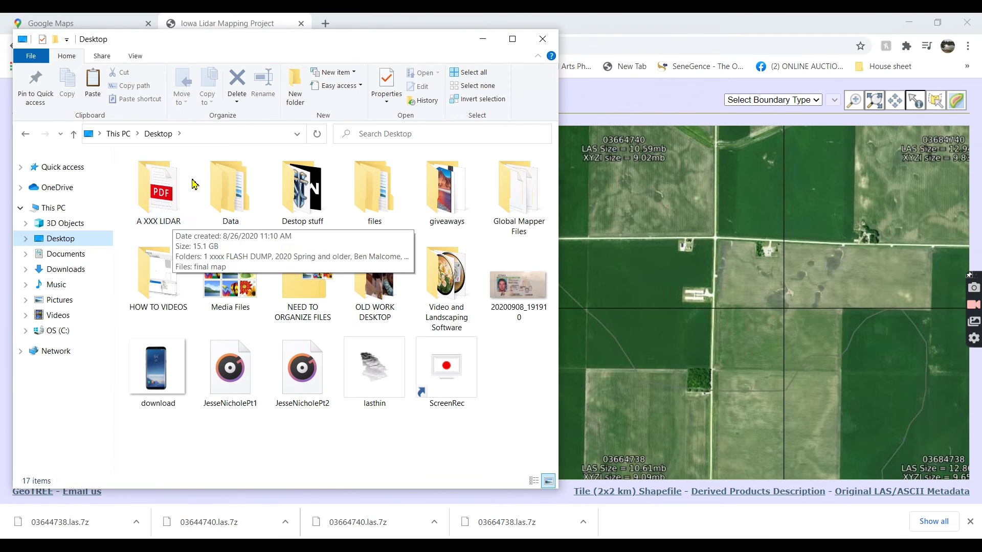
- Create a new folder named for the client inside Desktop\A XXX LIDAR
{"action": "double_click", "coordinate": [165, 201]}
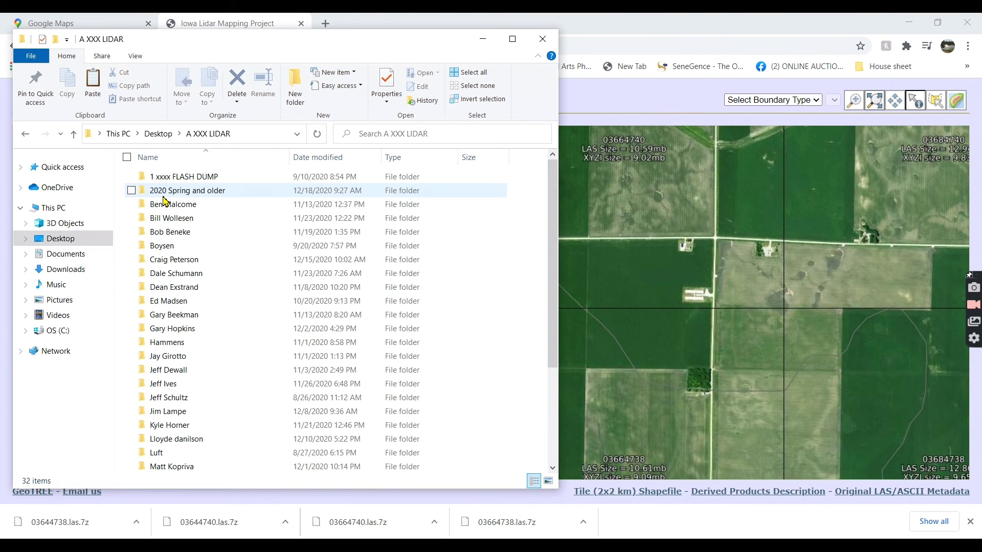
{"action": "right_click", "coordinate": [465, 293]}
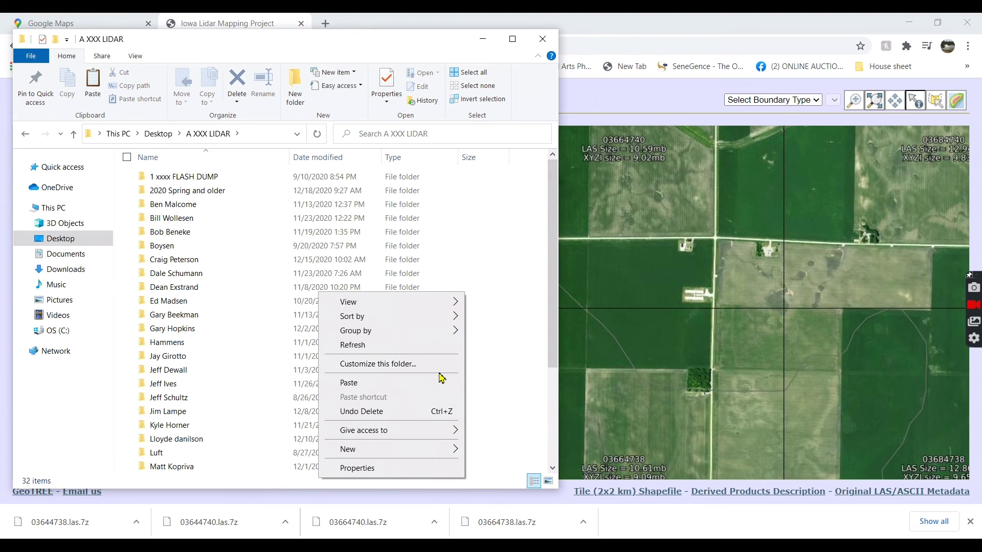
{"action": "mouse_move", "coordinate": [412, 450]}
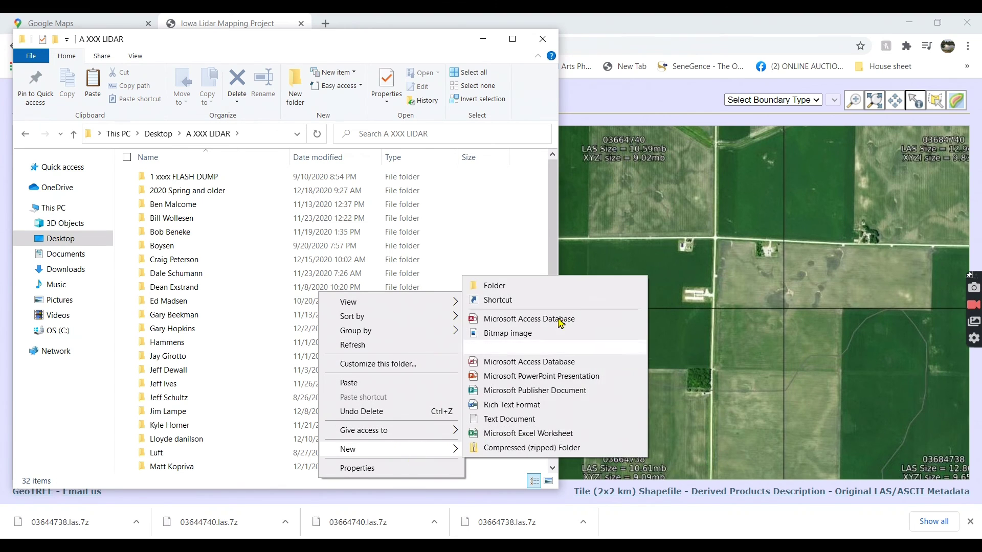
{"action": "left_click", "coordinate": [562, 286]}
{"action": "key", "text": "Return"}
- Open the new client folder and paste the four .las.7z archives into it
{"action": "double_click", "coordinate": [201, 467]}
{"action": "right_click", "coordinate": [229, 271]}
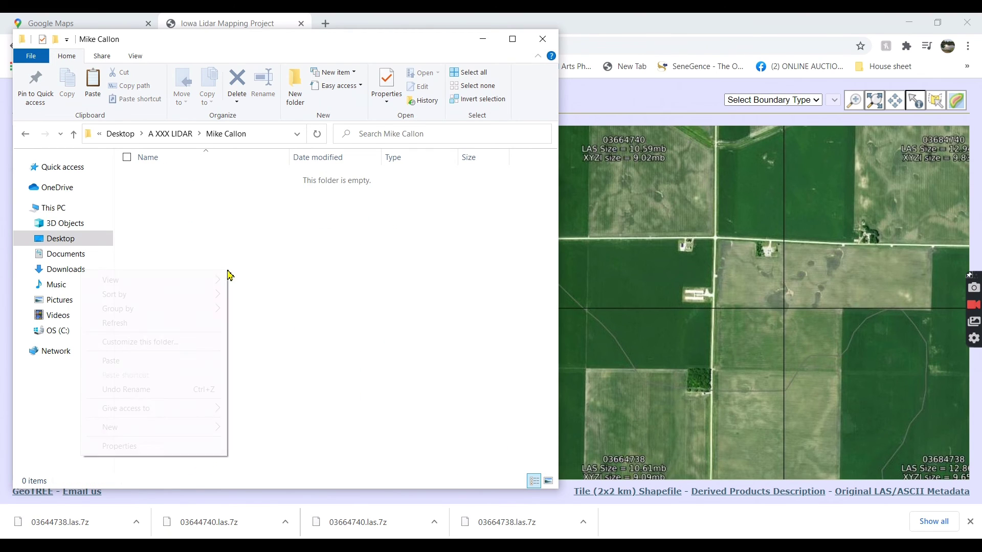
{"action": "left_click", "coordinate": [183, 362]}
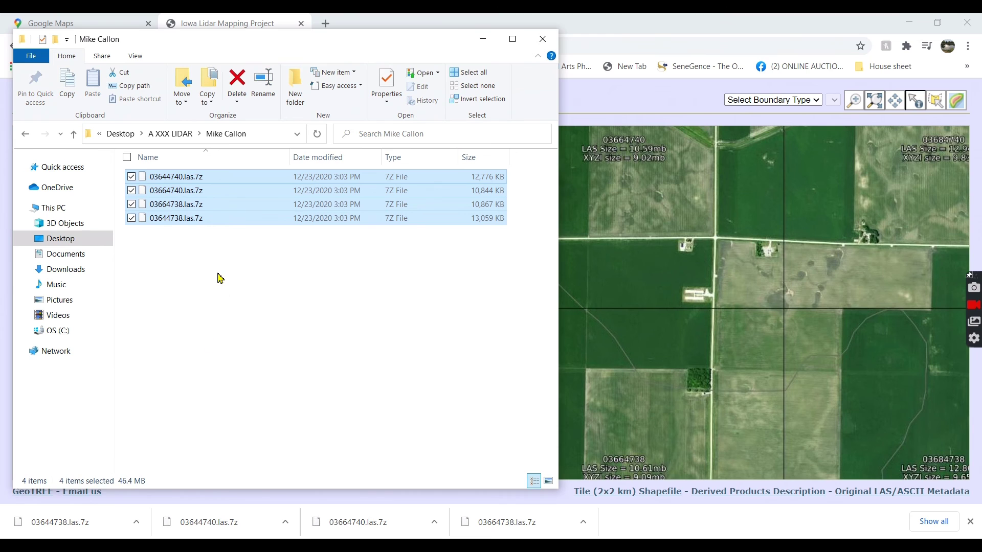
- Extract the four .las.7z archives here with 7-Zip, then delete the archives
{"action": "right_click", "coordinate": [182, 192]}
{"action": "mouse_move", "coordinate": [125, 206]}
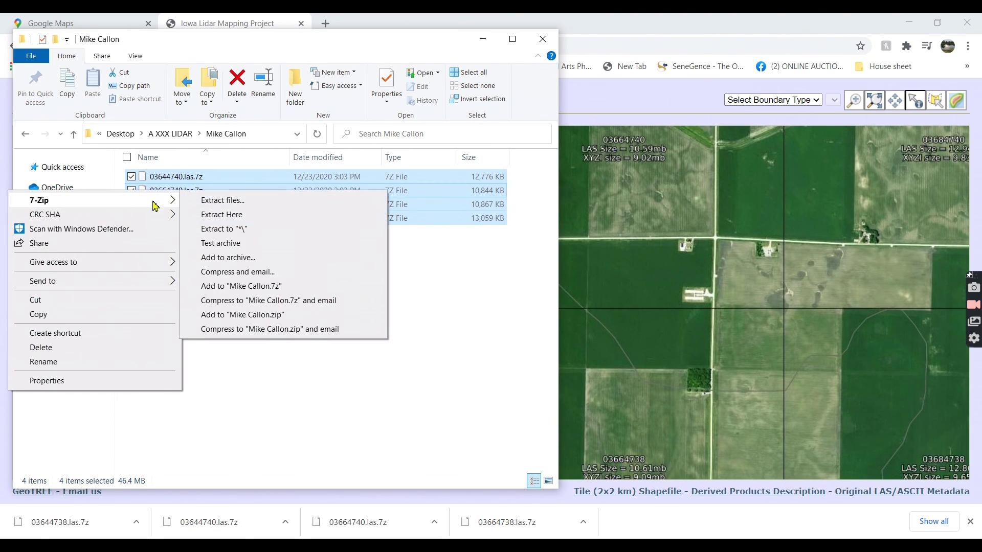
{"action": "left_click", "coordinate": [244, 221]}
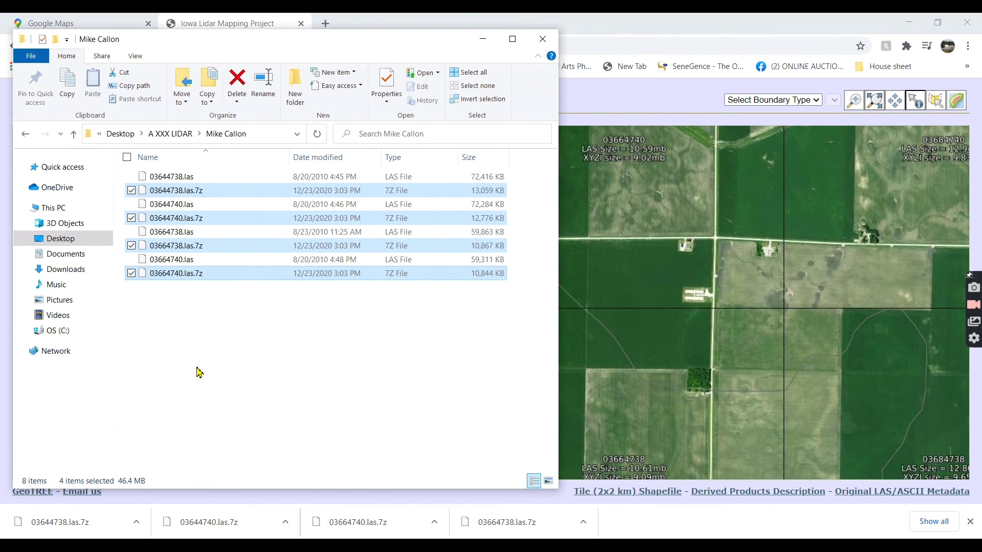
{"action": "key", "text": "Delete"}
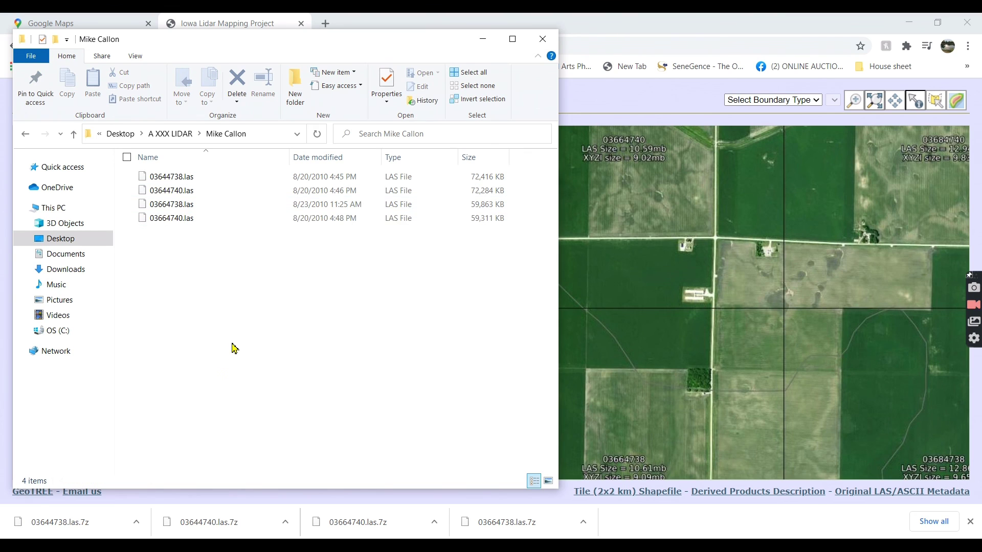